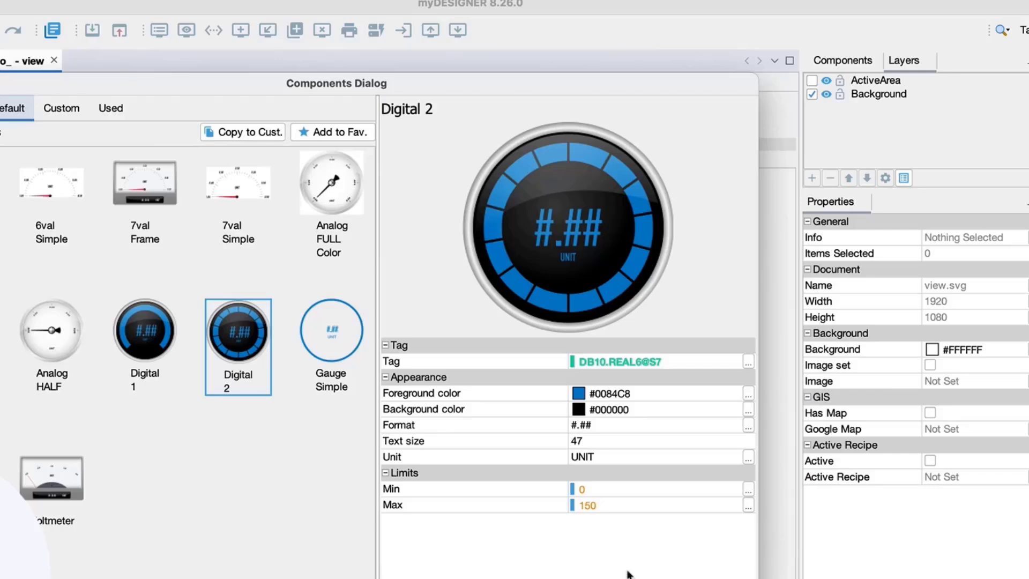
- Place the Digital 2 gauge beside START and draw an active area to its right
{"action": "double_click", "coordinate": [238, 346]}
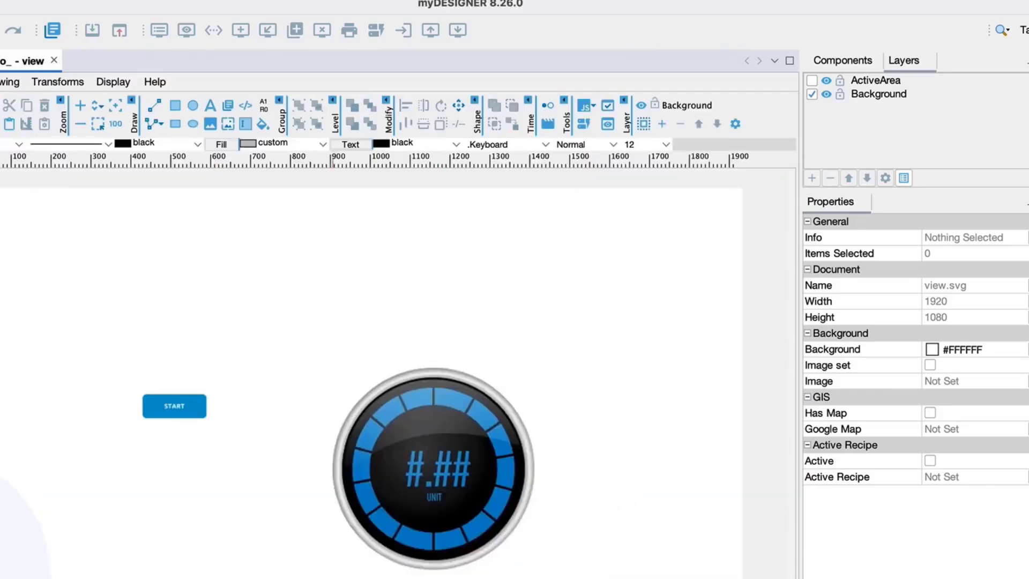
{"action": "left_click", "coordinate": [253, 314]}
{"action": "left_click", "coordinate": [231, 125]}
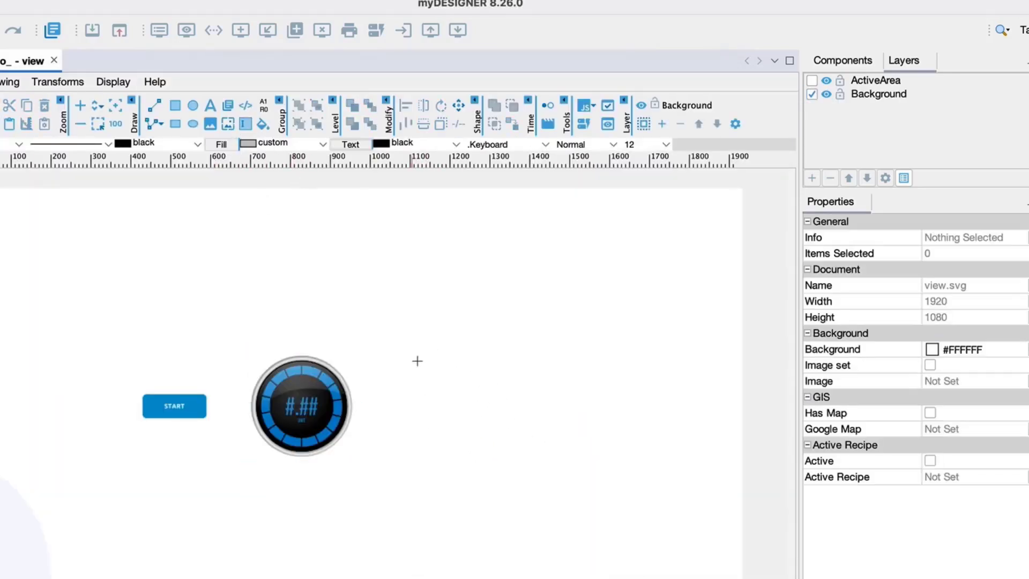
{"action": "left_click_drag", "start_coordinate": [684, 453], "coordinate": [684, 454]}
{"action": "left_click_drag", "start_coordinate": [619, 409], "coordinate": [611, 404]}
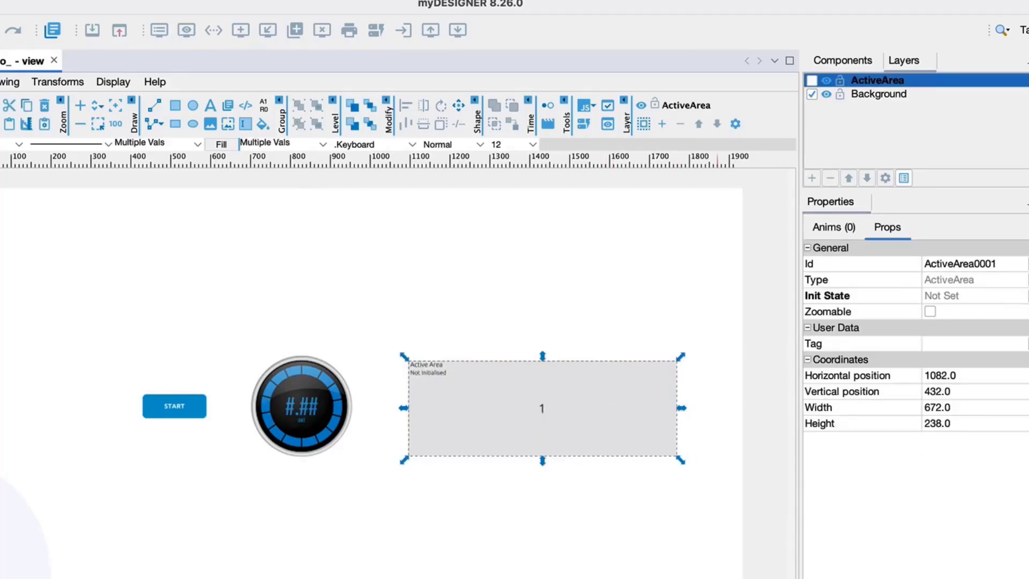
- Make the active area's initial state Active, opening the Temperature Advanced Trend
{"action": "double_click", "coordinate": [610, 404]}
{"action": "left_click", "coordinate": [202, 143]}
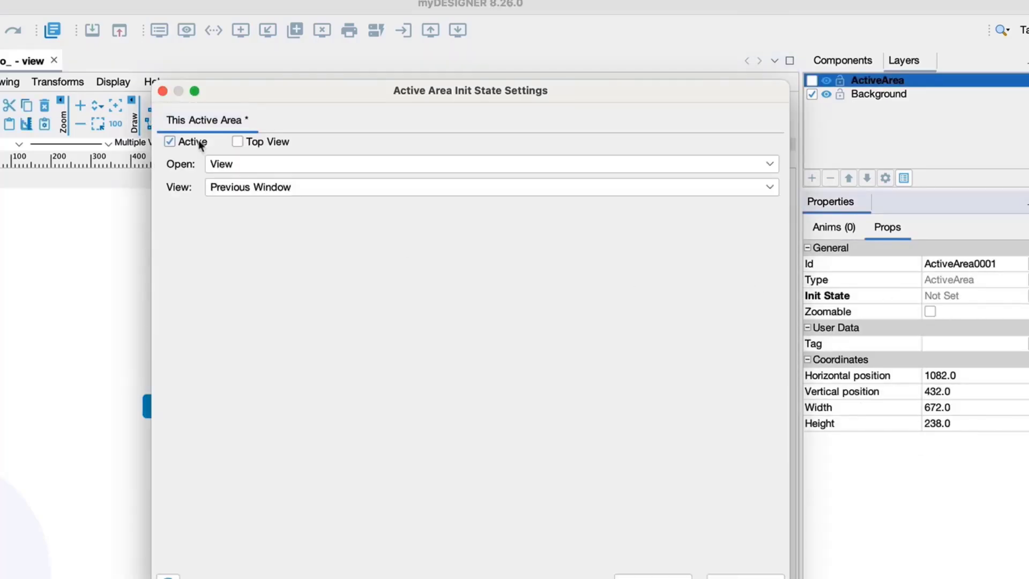
{"action": "left_click", "coordinate": [234, 165]}
{"action": "left_click", "coordinate": [245, 214]}
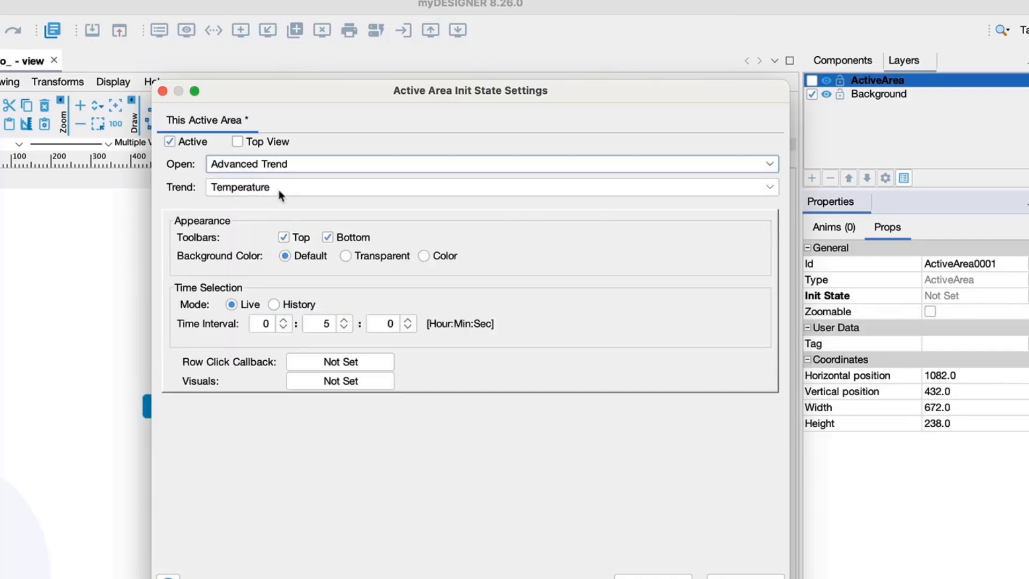
{"action": "left_click", "coordinate": [639, 577]}
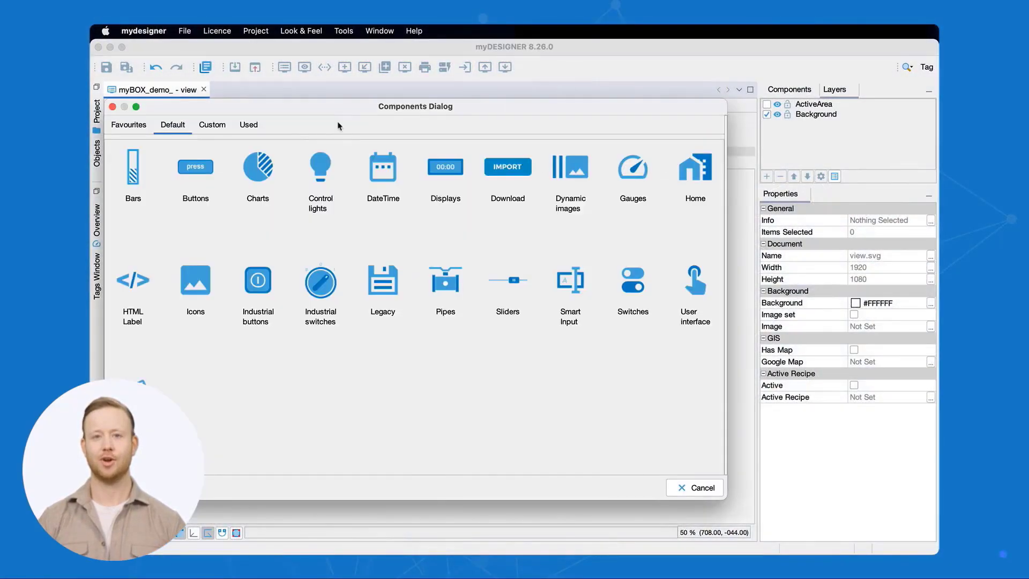
- Insert a 2-State Button on tag DB10.X0.0@S7 with labels START and STOP
{"action": "left_click", "coordinate": [207, 170]}
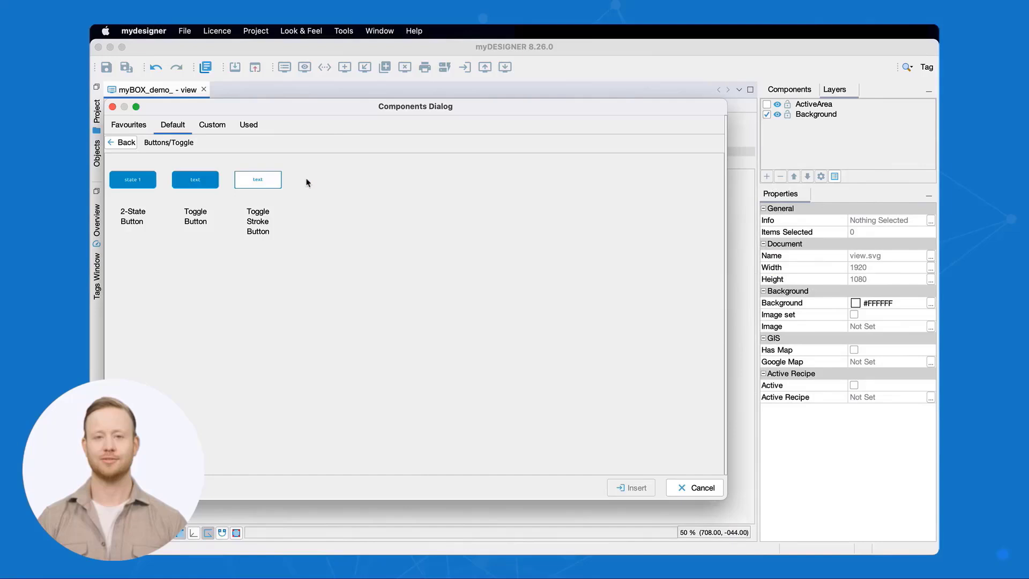
{"action": "left_click", "coordinate": [149, 185]}
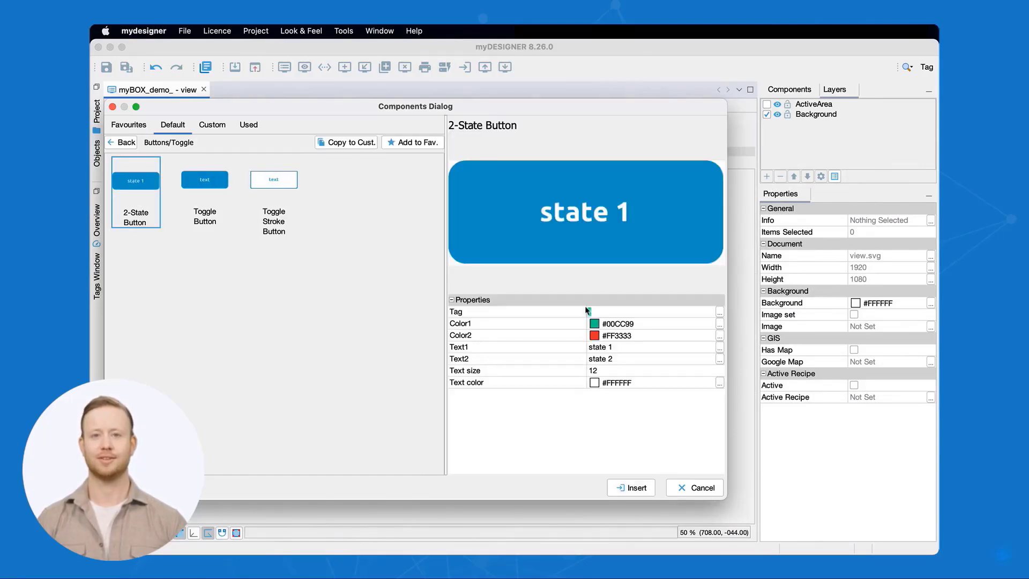
{"action": "left_click", "coordinate": [718, 313]}
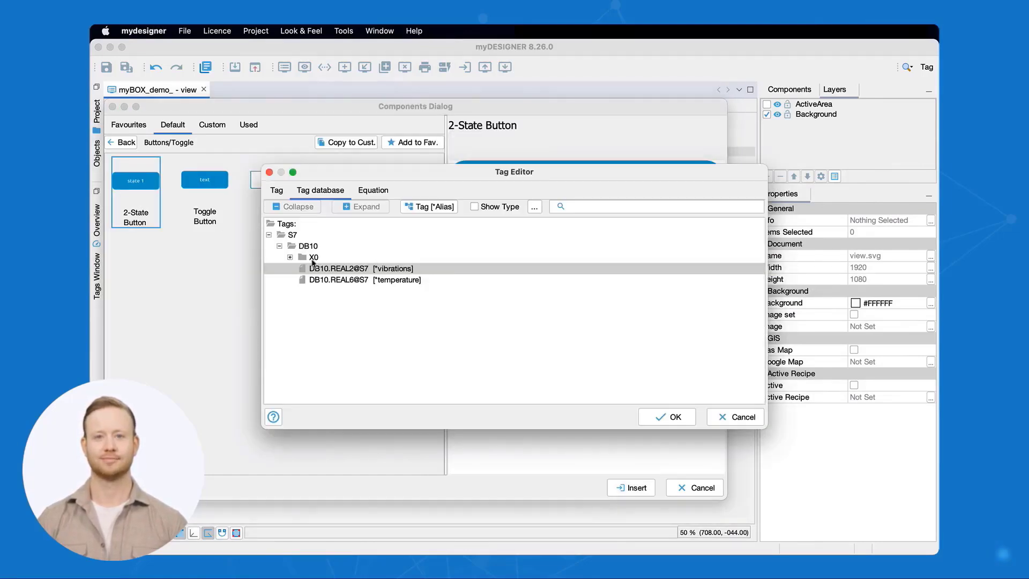
{"action": "left_click", "coordinate": [310, 258]}
{"action": "left_click", "coordinate": [326, 269]}
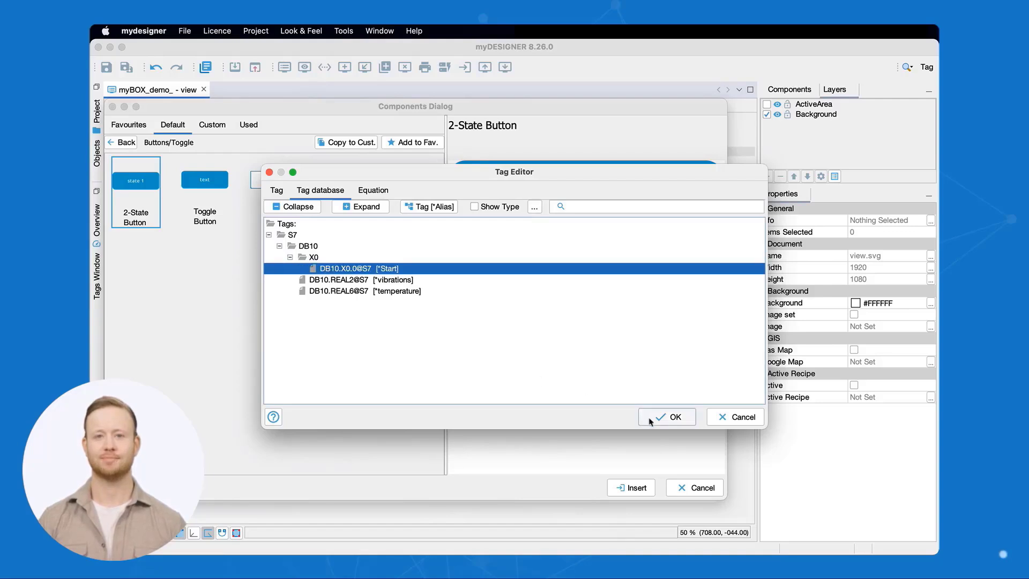
{"action": "left_click", "coordinate": [666, 417]}
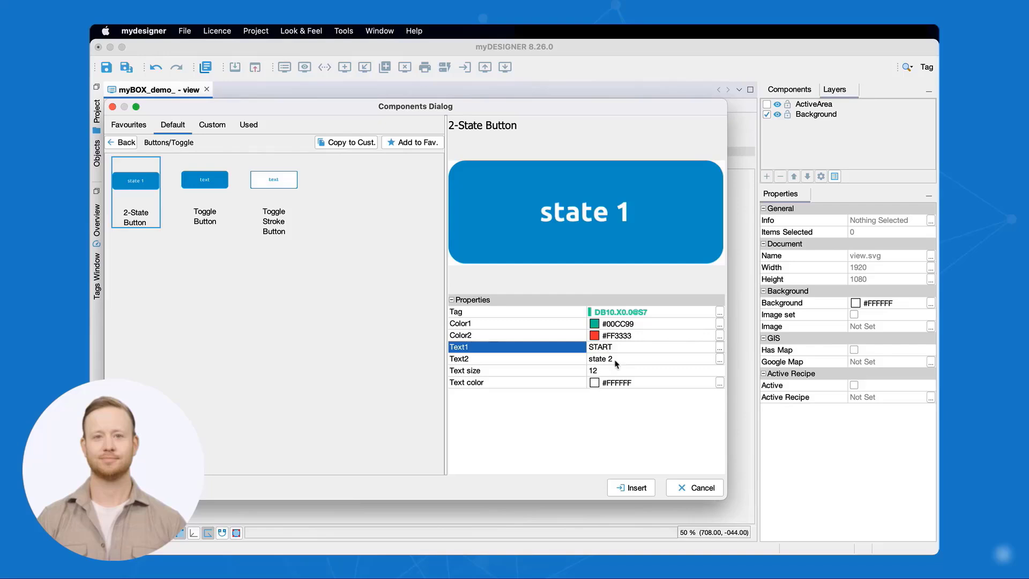
{"action": "left_click", "coordinate": [610, 358]}
{"action": "type", "text": "STOP"}
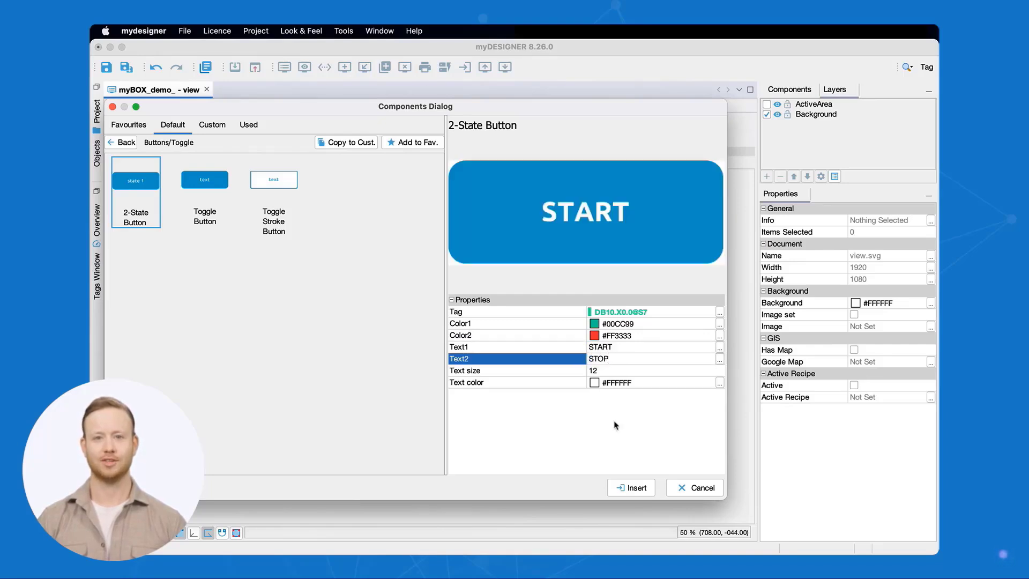
{"action": "left_click", "coordinate": [631, 487]}
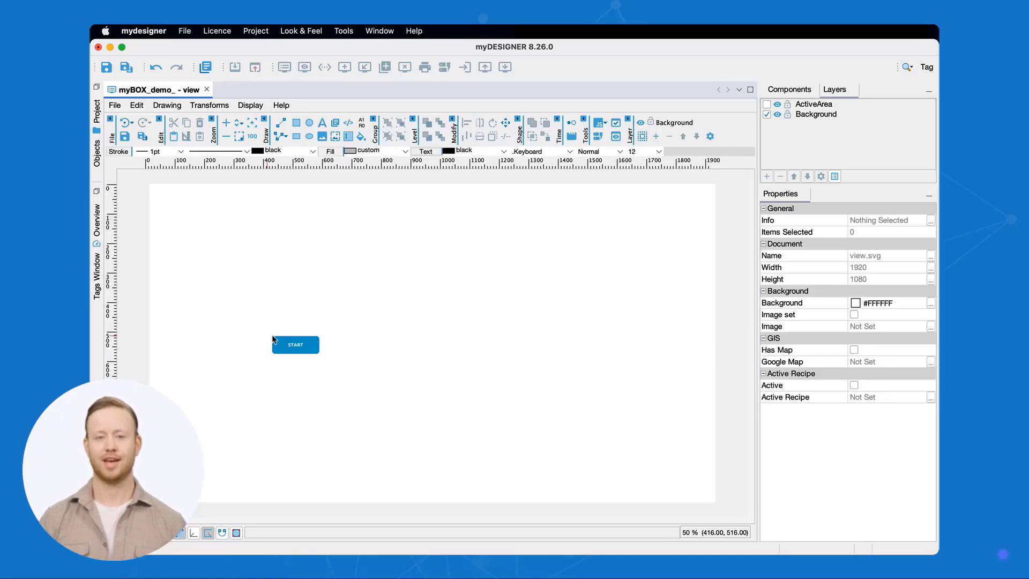
- Insert a Digital 2 gauge on tag DB10.REAL6@S7, accepting its 0–150 limits
{"action": "left_click", "coordinate": [336, 125]}
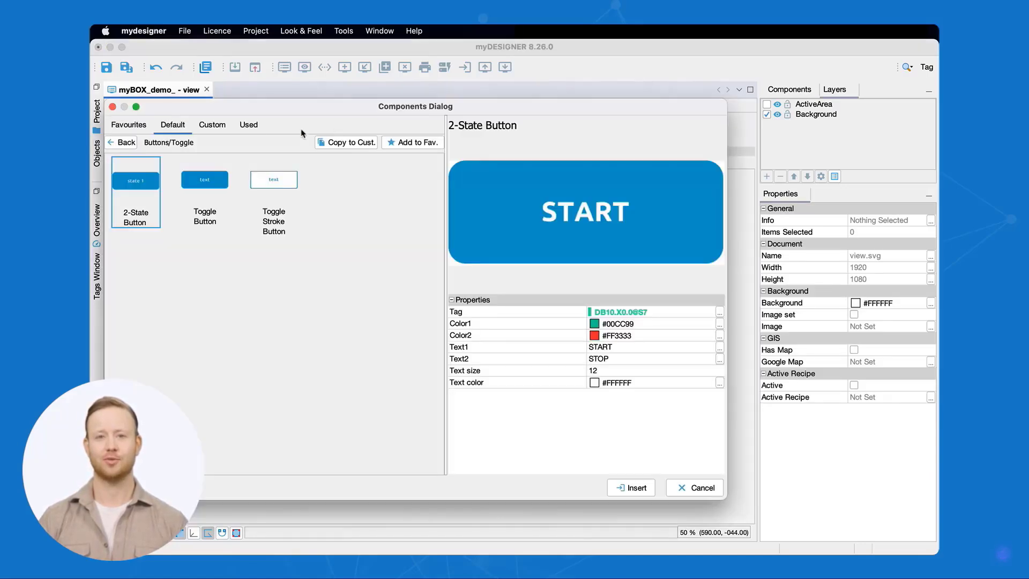
{"action": "left_click", "coordinate": [121, 142]}
{"action": "left_click", "coordinate": [635, 175]}
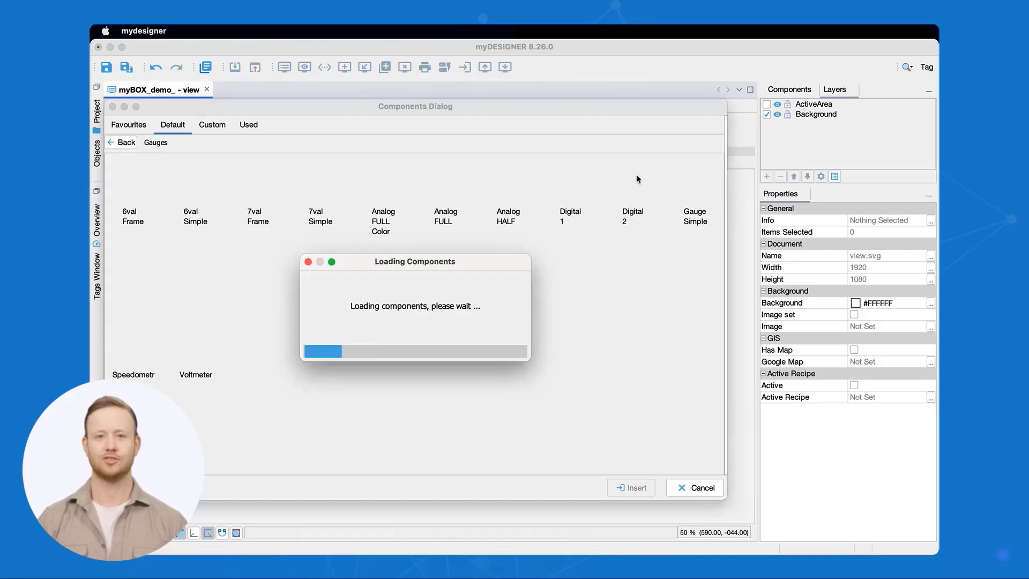
{"action": "left_click", "coordinate": [628, 183]}
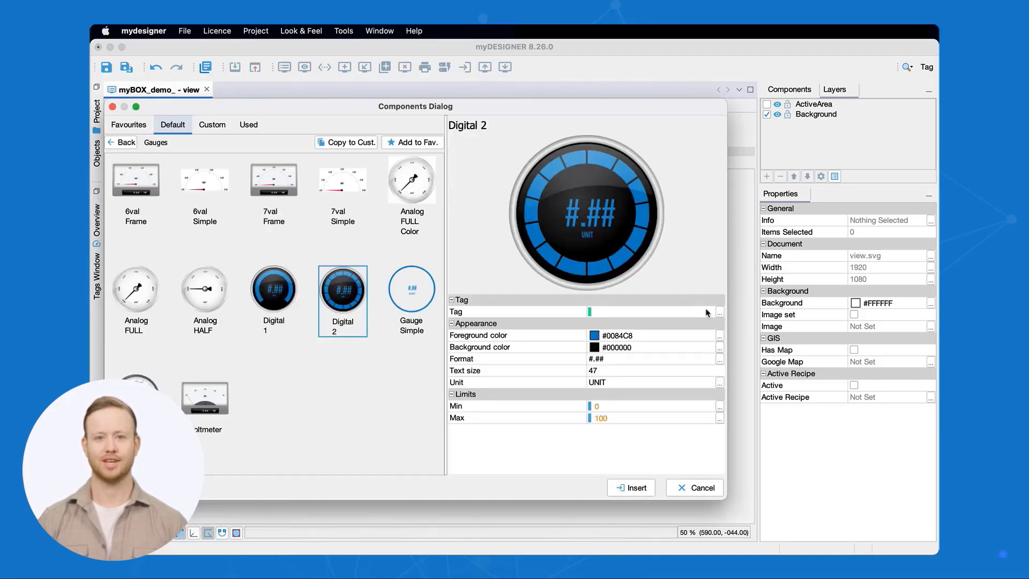
{"action": "left_click", "coordinate": [718, 314]}
{"action": "left_click", "coordinate": [401, 293]}
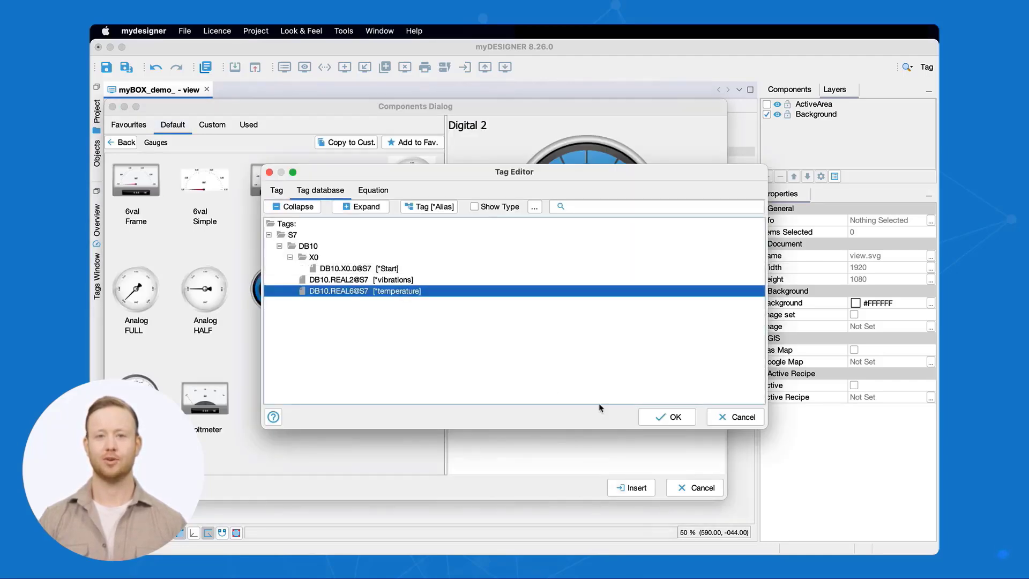
{"action": "left_click", "coordinate": [660, 415]}
{"action": "left_click", "coordinate": [566, 212]}
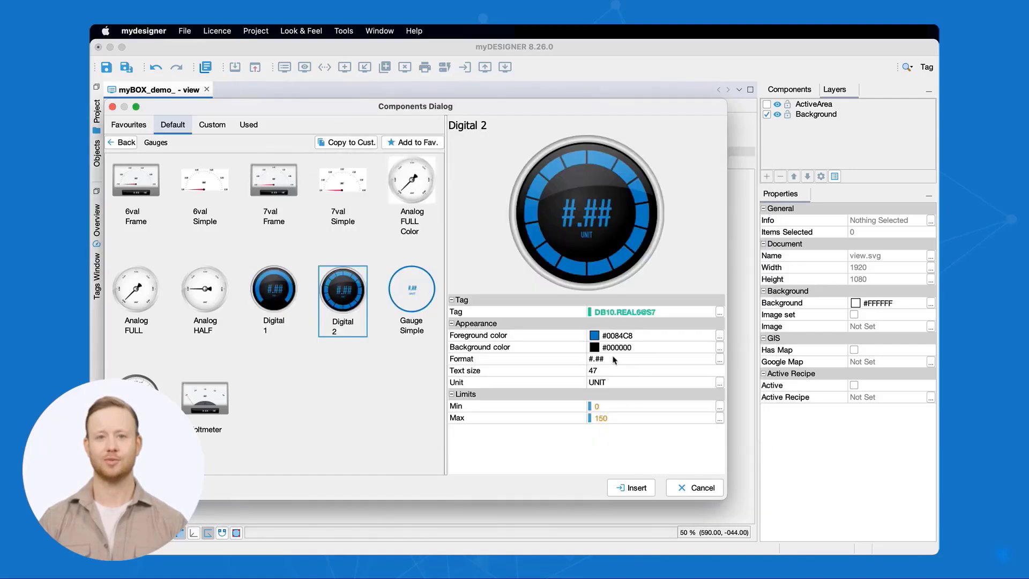
{"action": "left_click", "coordinate": [632, 487]}
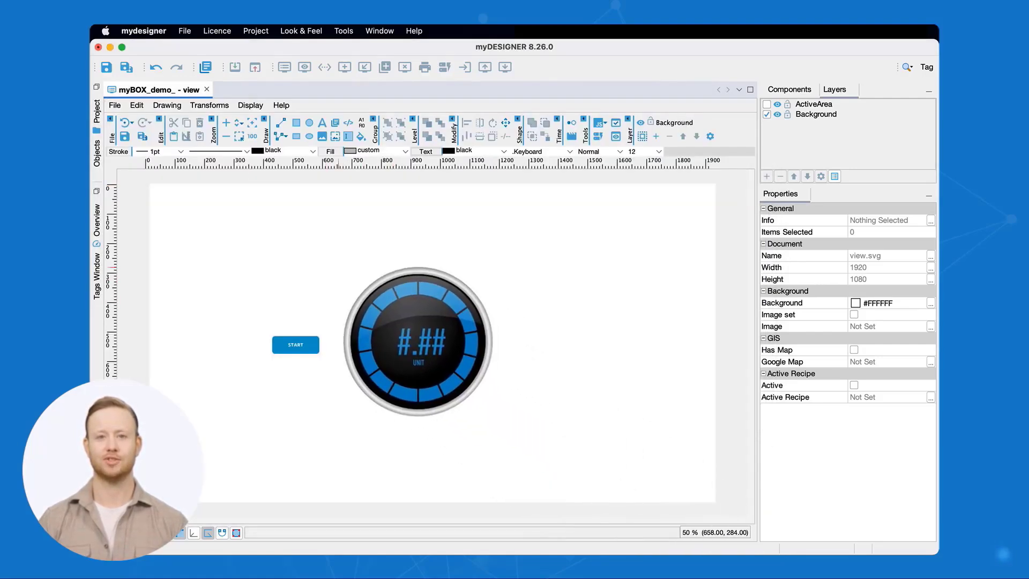
- Drop the gauge beside START, then draw an Active area opening the Temperature Advanced Trend
{"action": "left_click", "coordinate": [479, 331]}
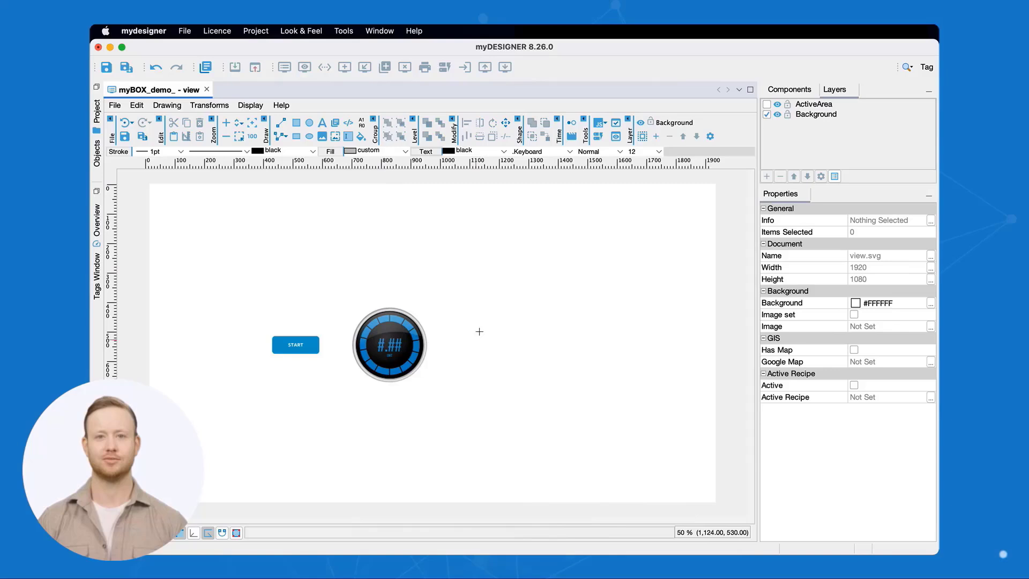
{"action": "left_click_drag", "start_coordinate": [642, 377], "coordinate": [676, 381]}
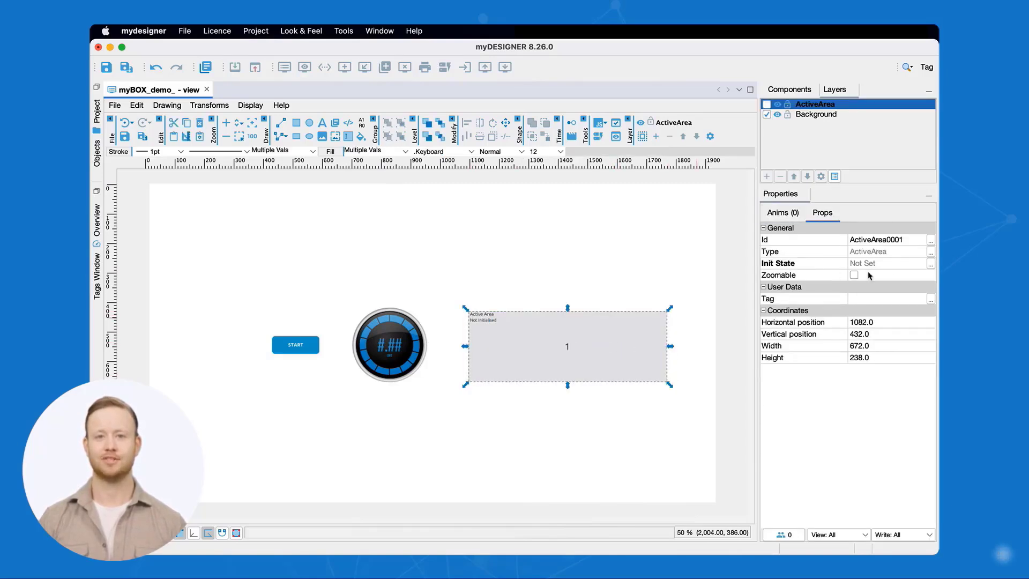
{"action": "left_click", "coordinate": [930, 265]}
{"action": "left_click", "coordinate": [309, 149]}
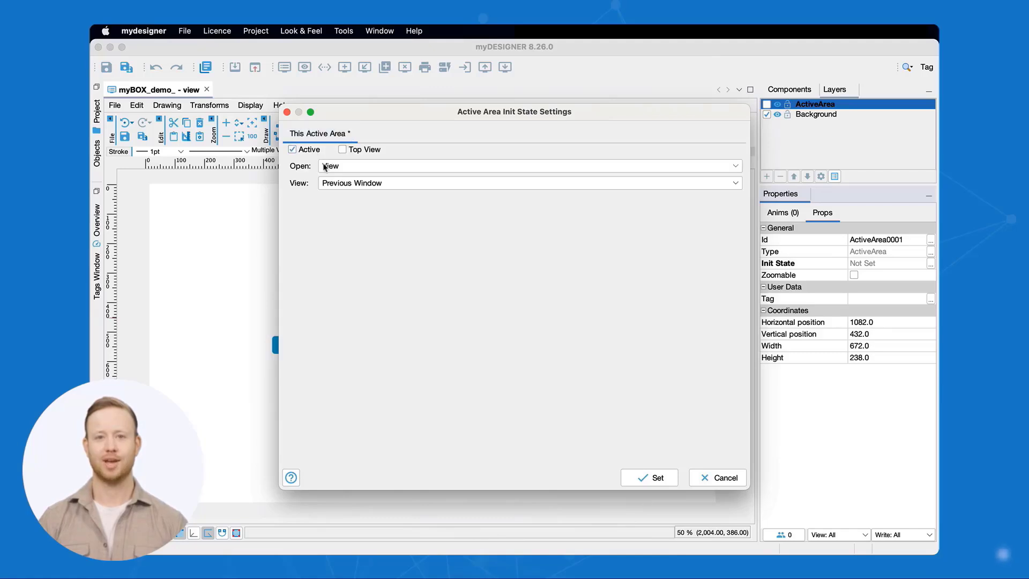
{"action": "left_click", "coordinate": [338, 165]}
{"action": "left_click", "coordinate": [344, 203]}
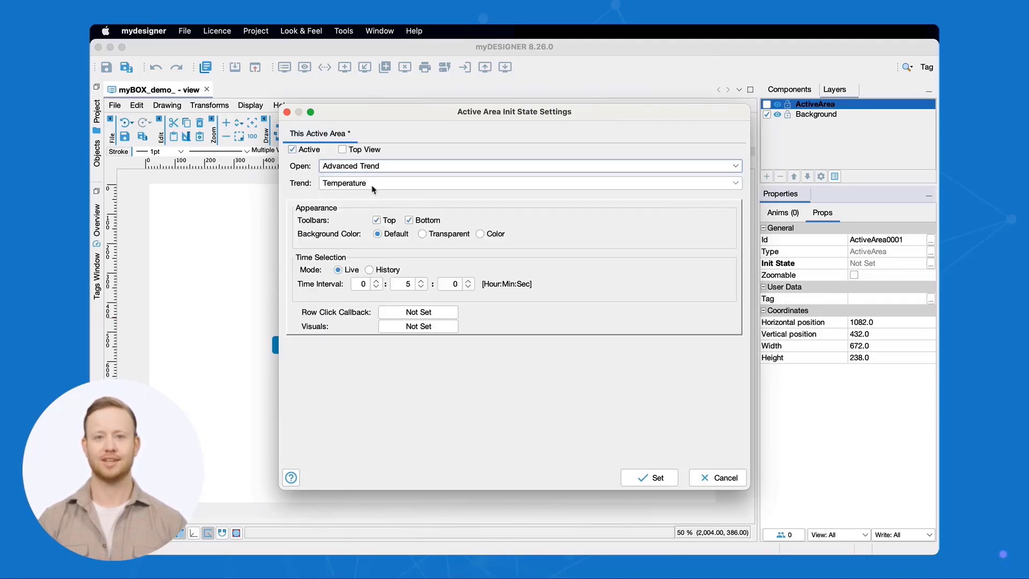
{"action": "left_click", "coordinate": [649, 478]}
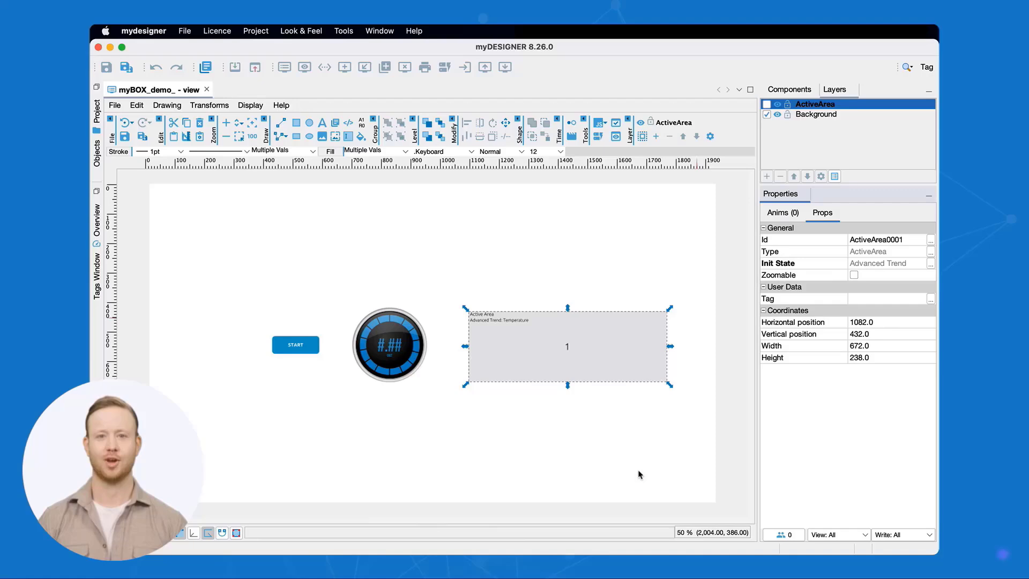
- Save the view, then send project myBOX_demo_ to device myBOX 55.112
{"action": "left_click", "coordinate": [127, 139]}
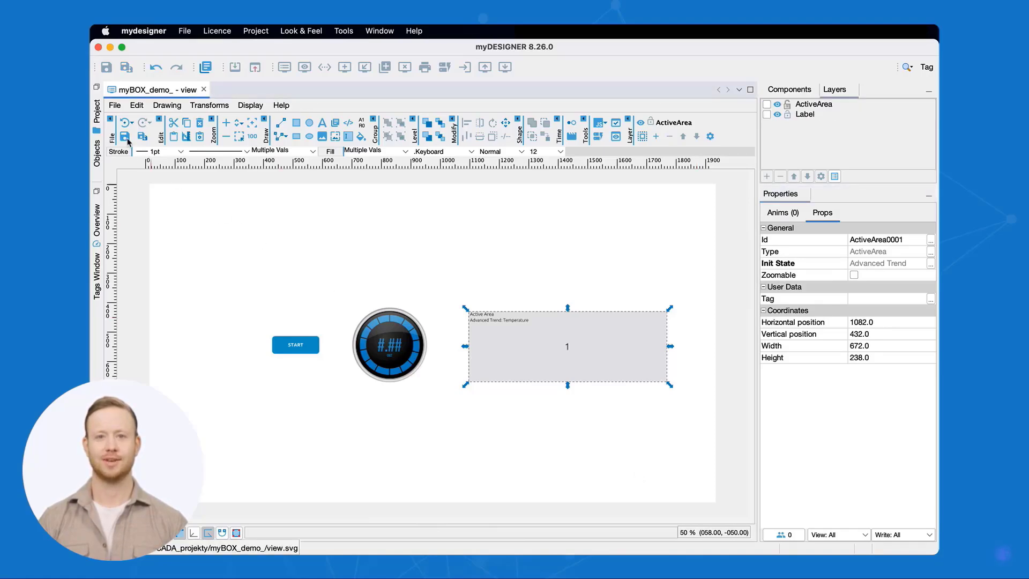
{"action": "left_click", "coordinate": [98, 112]}
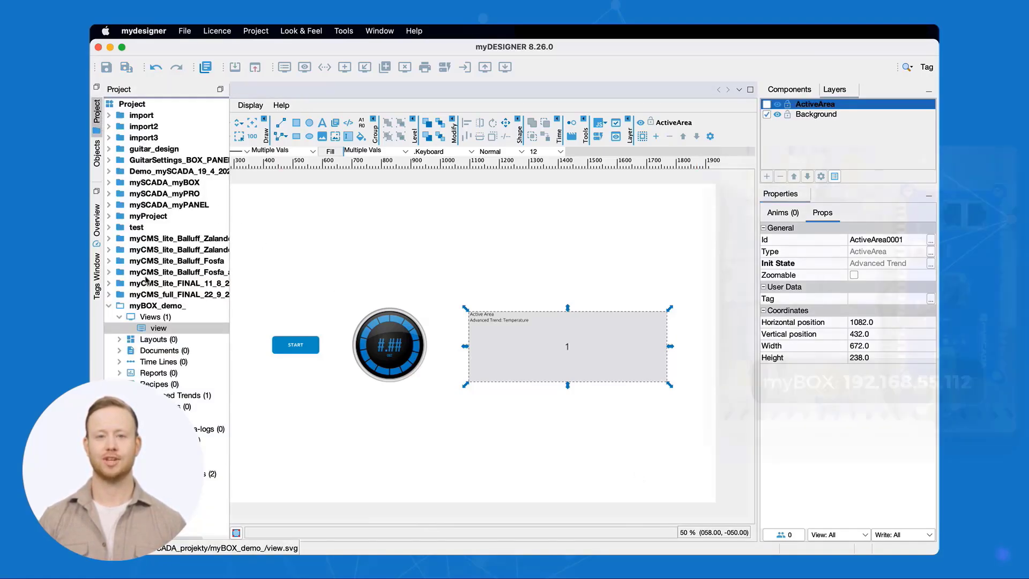
{"action": "left_click", "coordinate": [157, 305]}
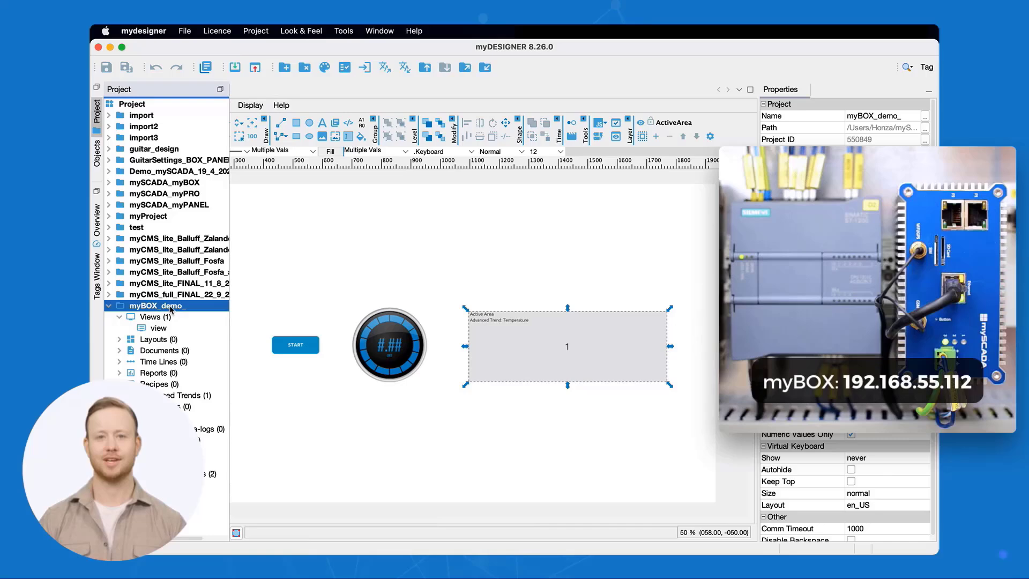
{"action": "left_click", "coordinate": [254, 70]}
{"action": "left_click", "coordinate": [311, 206]}
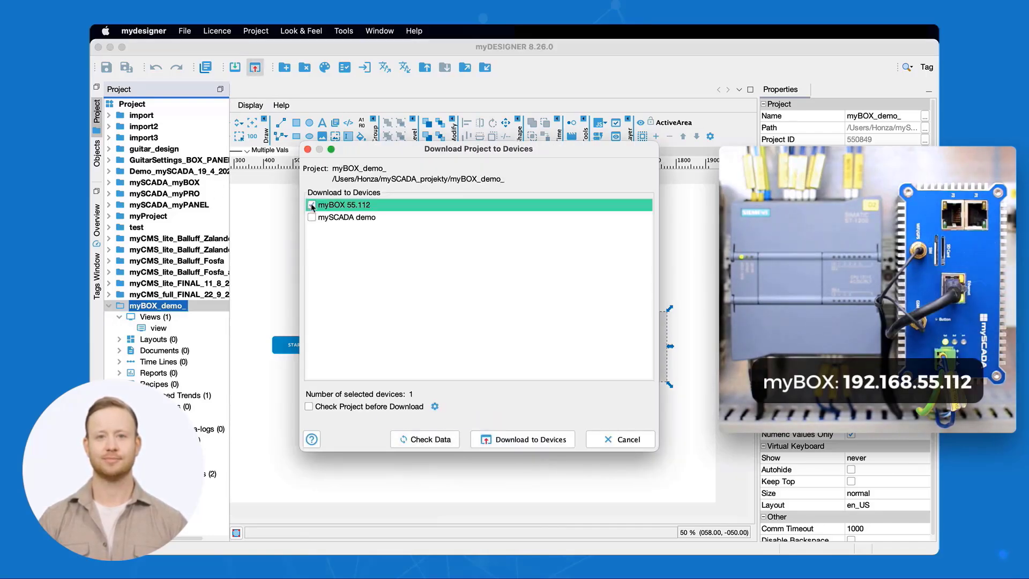
{"action": "left_click", "coordinate": [480, 439]}
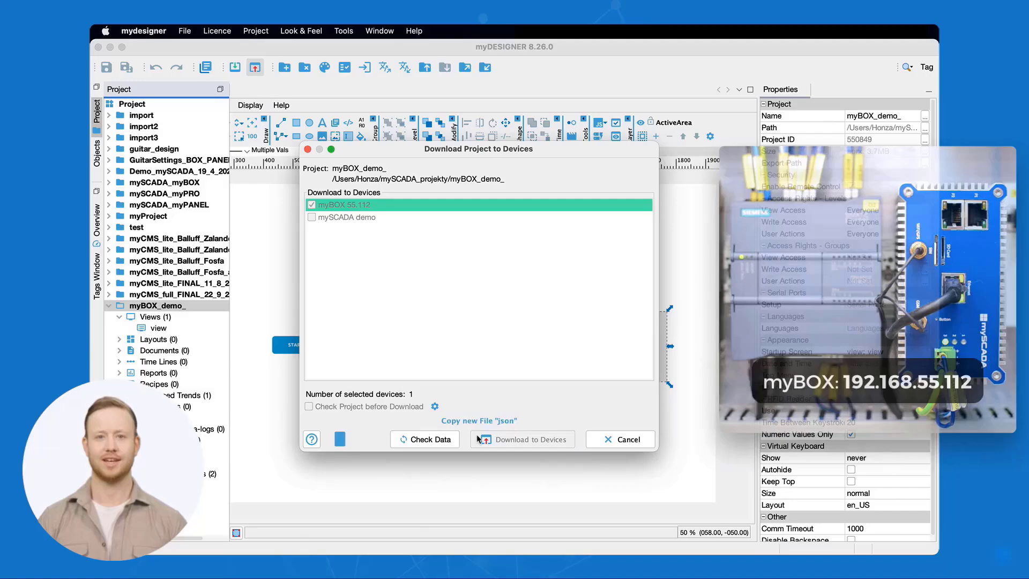